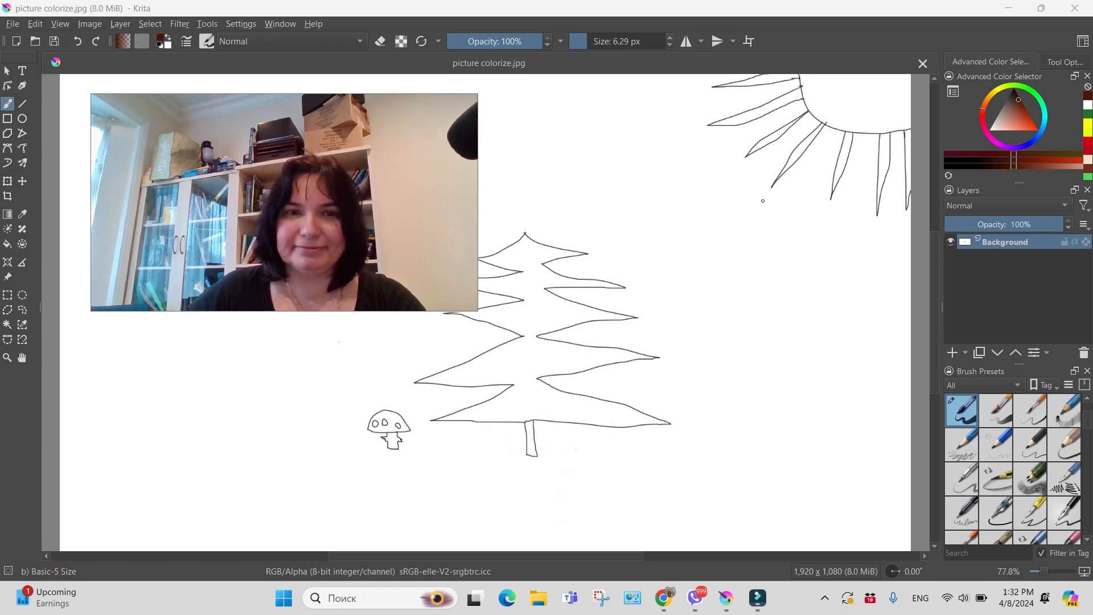
Add a colorize mask to the Background layer and activate the Colorize Mask Tool
{"action": "left_click", "coordinate": [756, 431]}
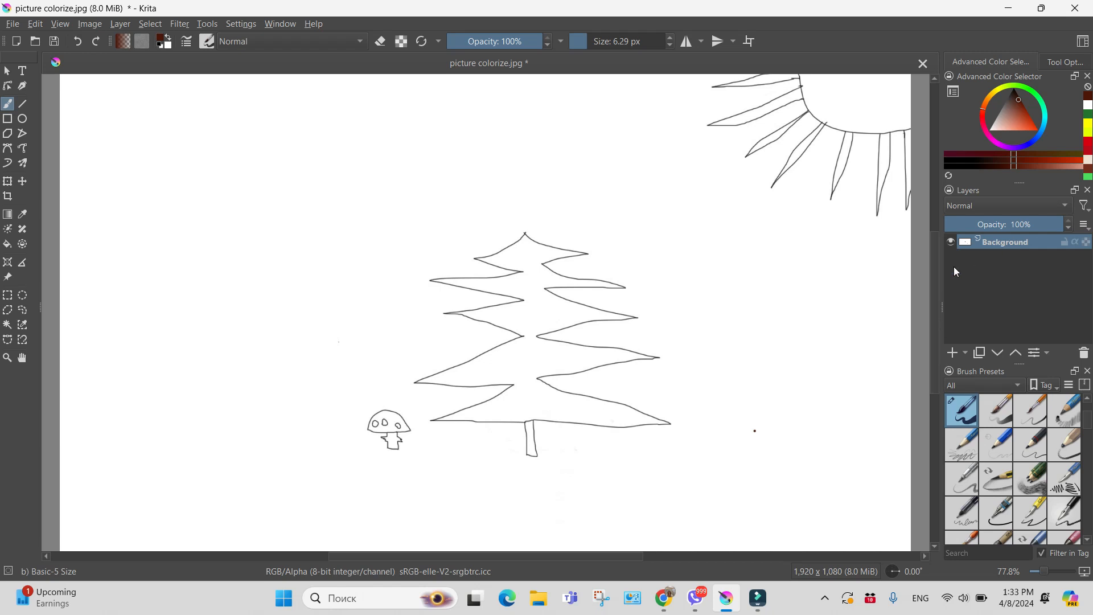
{"action": "right_click", "coordinate": [1002, 243]}
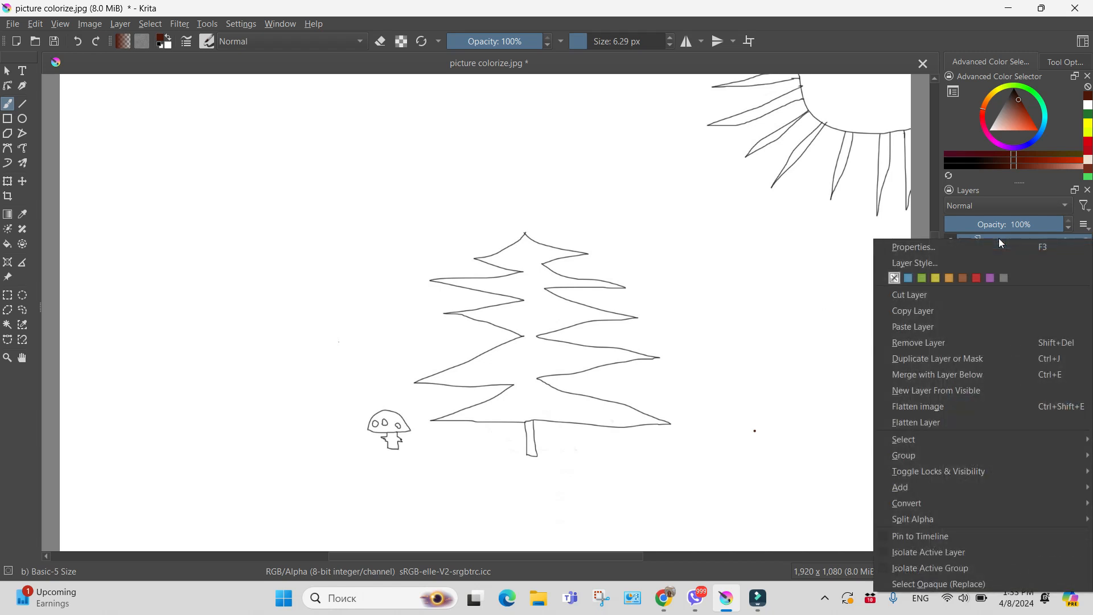
{"action": "mouse_move", "coordinate": [942, 490]}
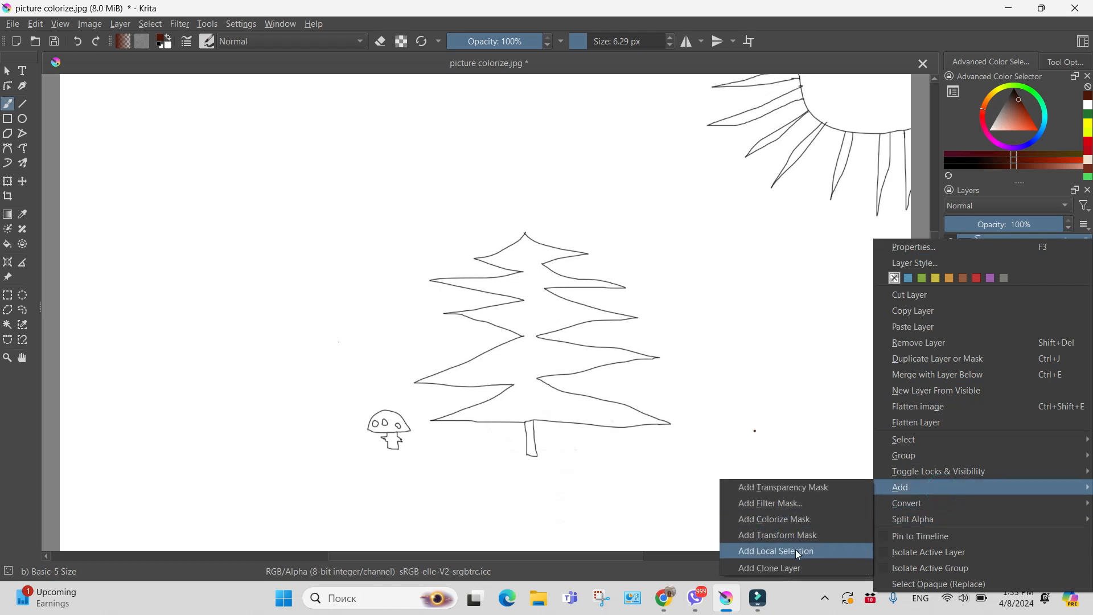
{"action": "left_click", "coordinate": [784, 519]}
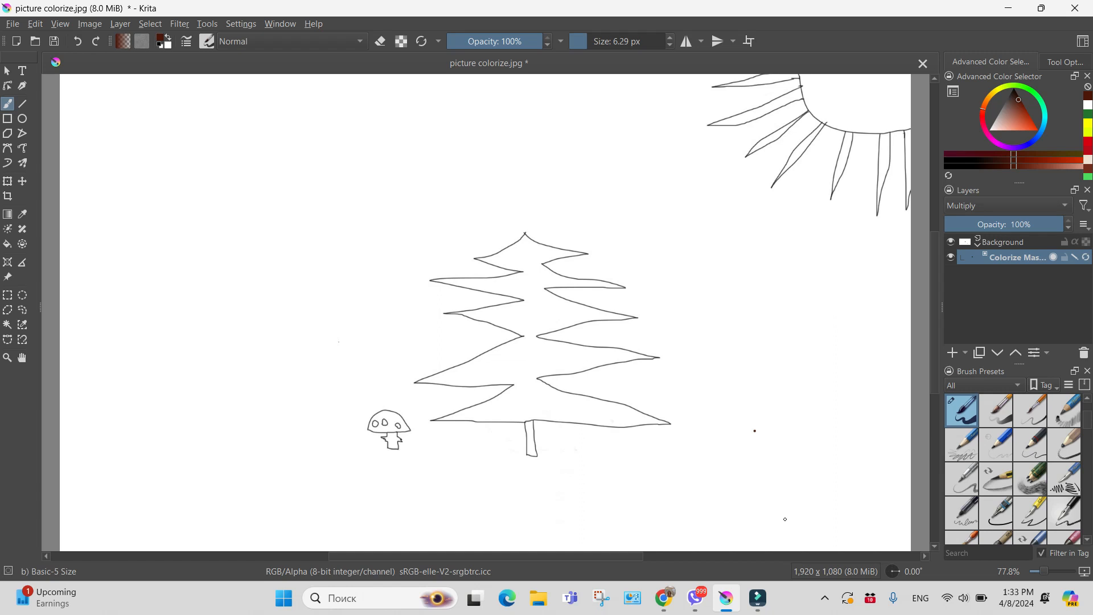
{"action": "left_click", "coordinate": [9, 233]}
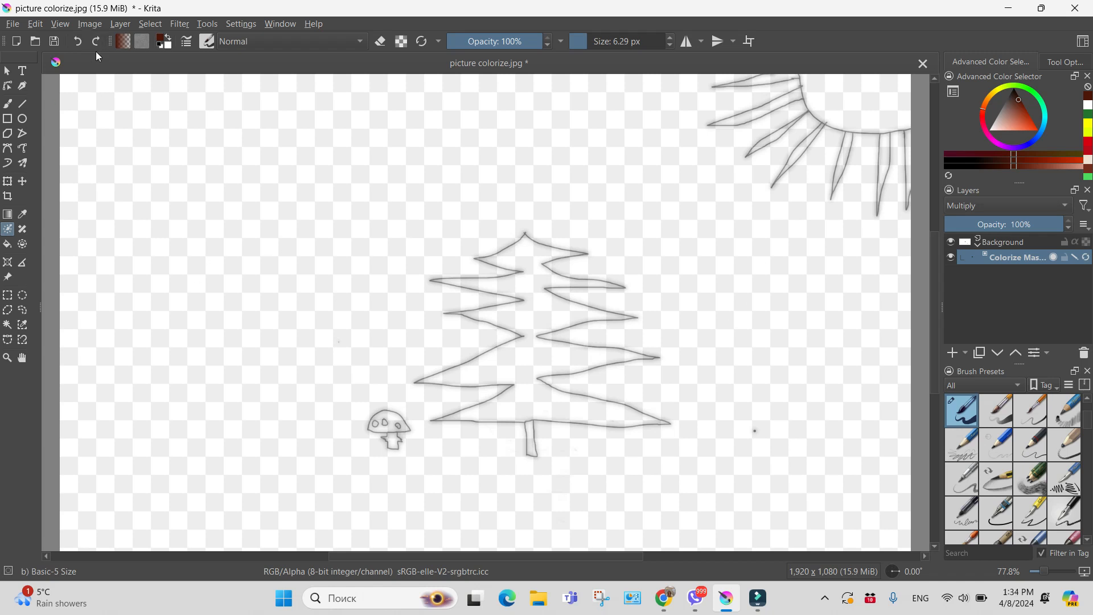
Set the brush size to 5.70 px
{"action": "left_click", "coordinate": [209, 43]}
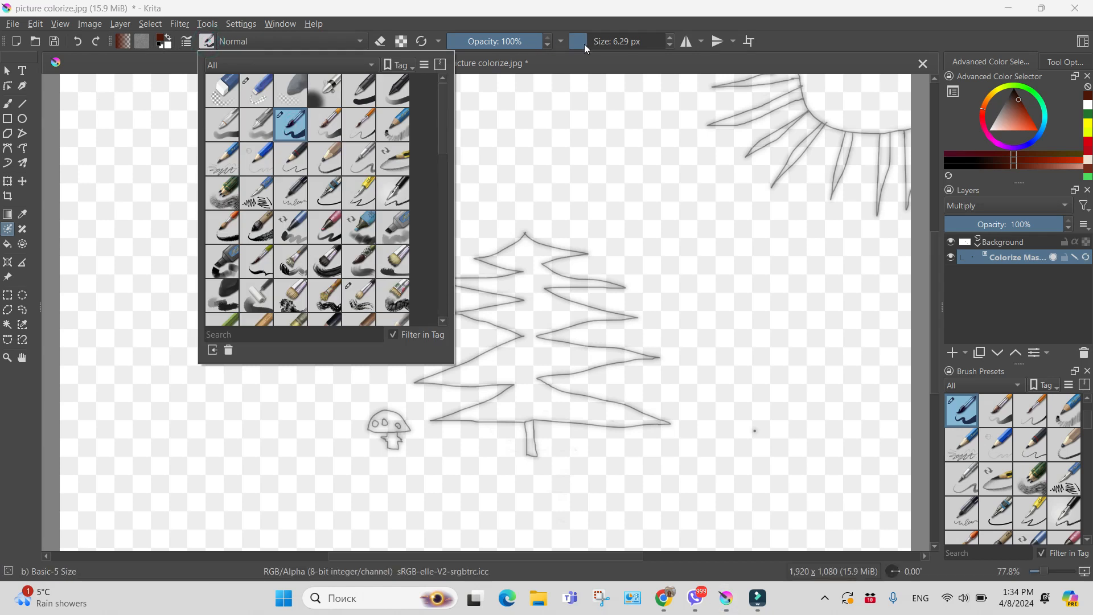
{"action": "left_click", "coordinate": [590, 41]}
{"action": "mouse_move", "coordinate": [588, 42]}
{"action": "left_mouse_down"}
{"action": "mouse_move", "coordinate": [576, 42]}
{"action": "mouse_move", "coordinate": [587, 44]}
{"action": "left_mouse_up"}
{"action": "left_click", "coordinate": [587, 47]}
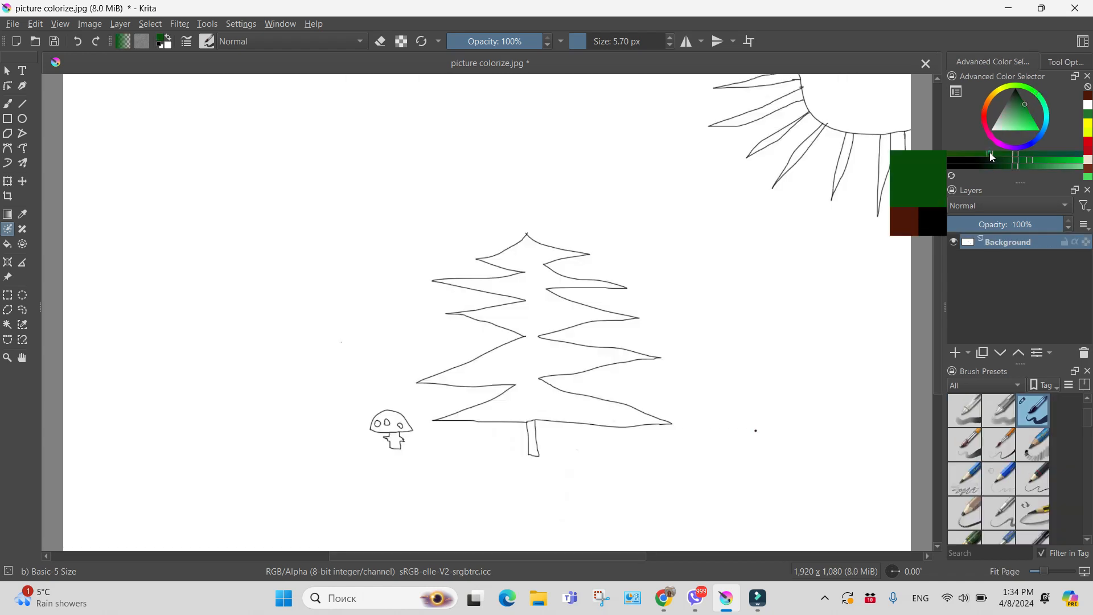
Choose dark green, create the colorize mask on the drawing, and mark the inside of the fir tree with short key strokes
{"action": "left_click", "coordinate": [993, 157]}
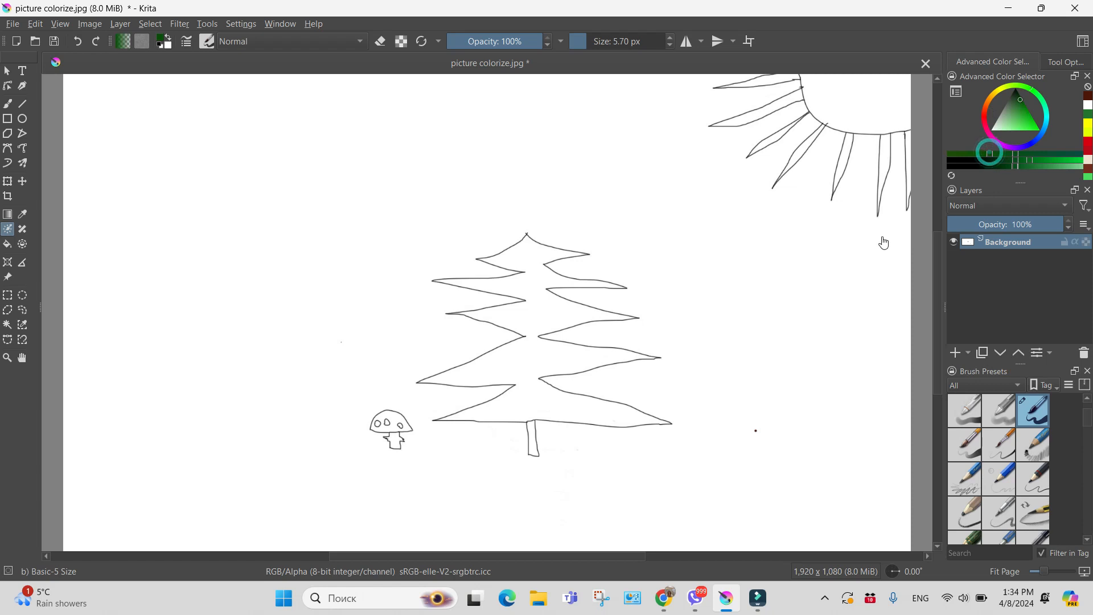
{"action": "left_click", "coordinate": [540, 302]}
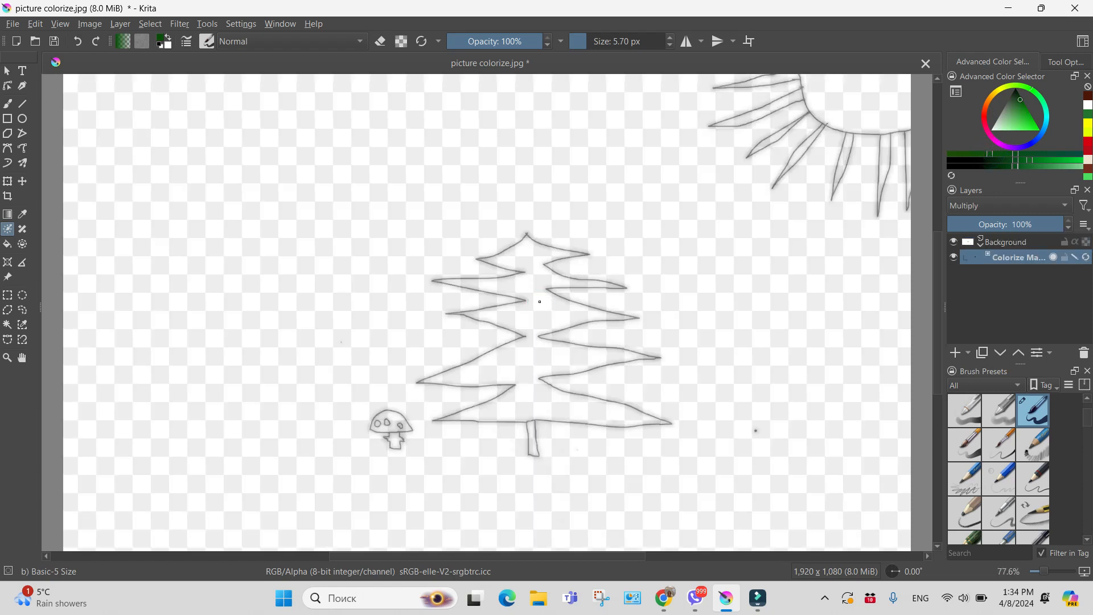
{"action": "left_click_drag", "start_coordinate": [545, 308], "coordinate": [542, 327]}
{"action": "left_click_drag", "start_coordinate": [530, 402], "coordinate": [553, 410]}
{"action": "left_click_drag", "start_coordinate": [525, 256], "coordinate": [528, 285]}
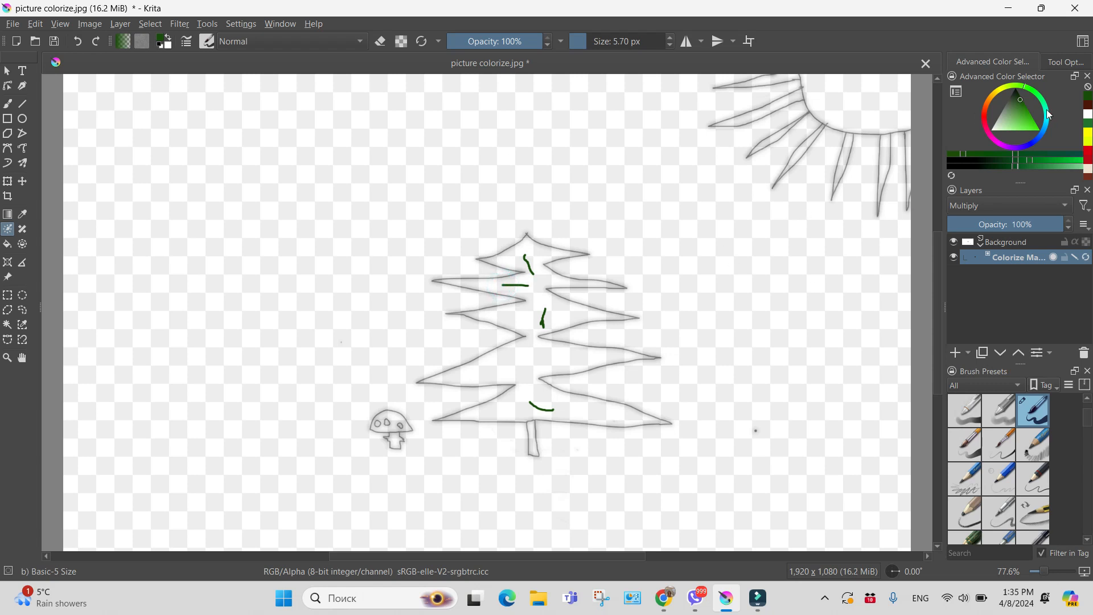
Choose a bright spring green and draw six key strokes across the background around the tree
{"action": "left_click", "coordinate": [1042, 100]}
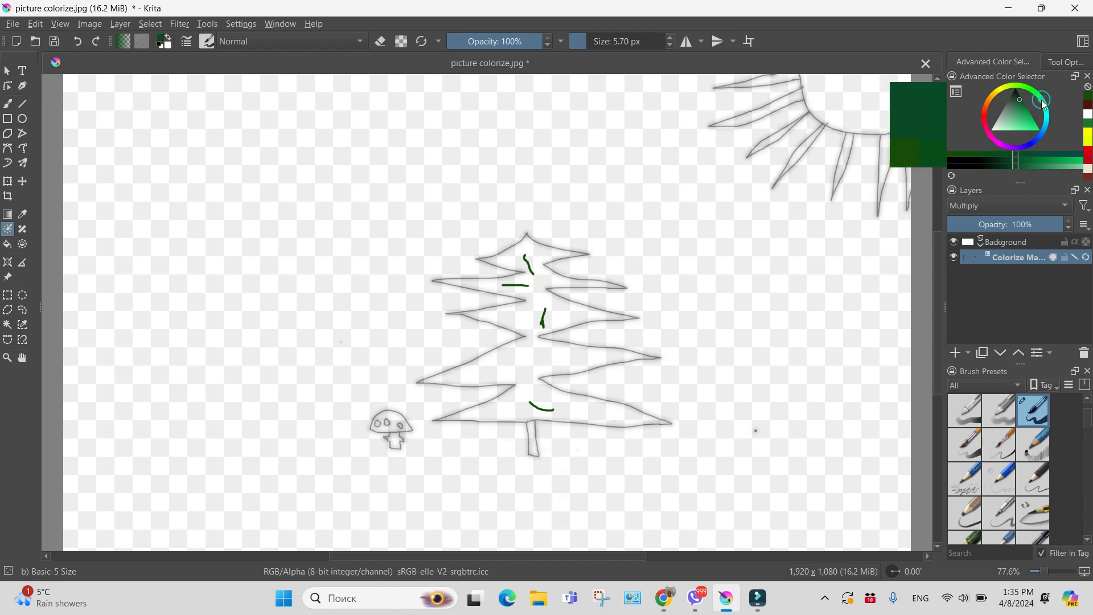
{"action": "left_click", "coordinate": [1033, 159]}
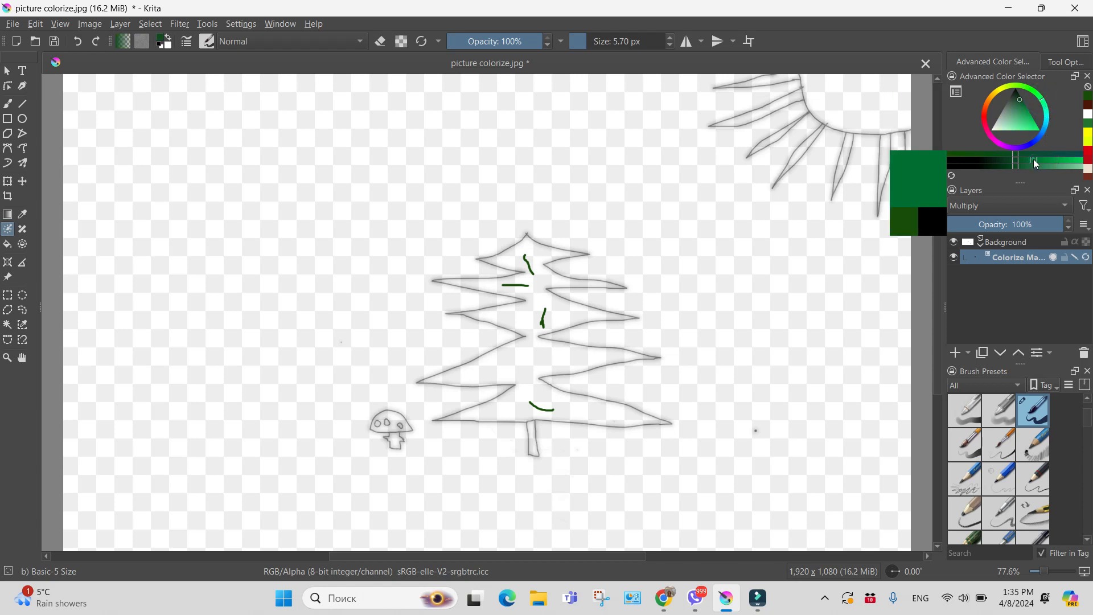
{"action": "left_click", "coordinate": [1040, 130]}
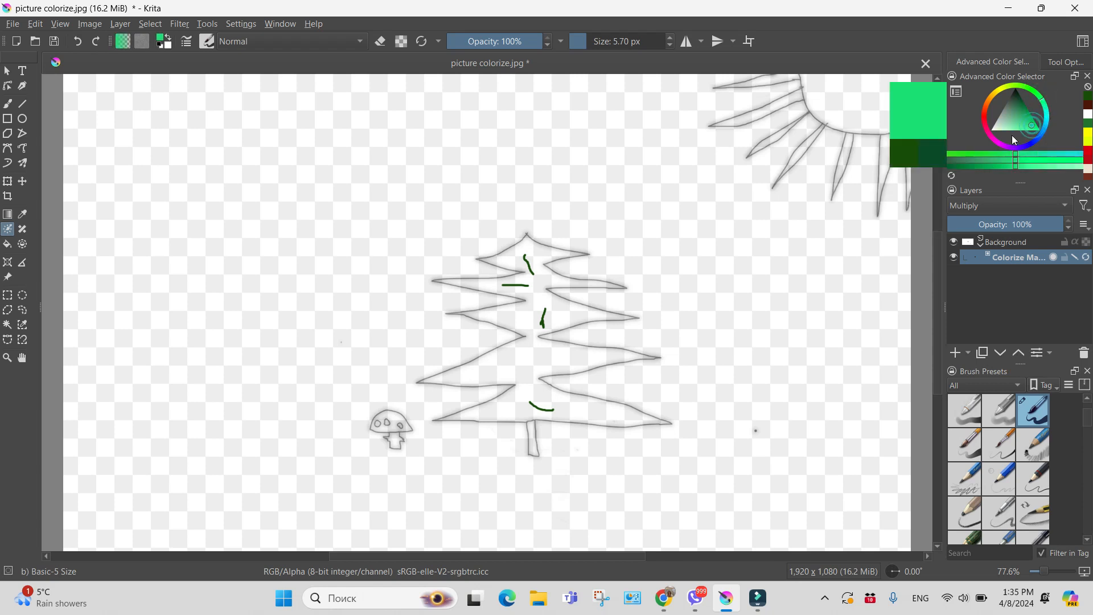
{"action": "left_click", "coordinate": [1035, 159]}
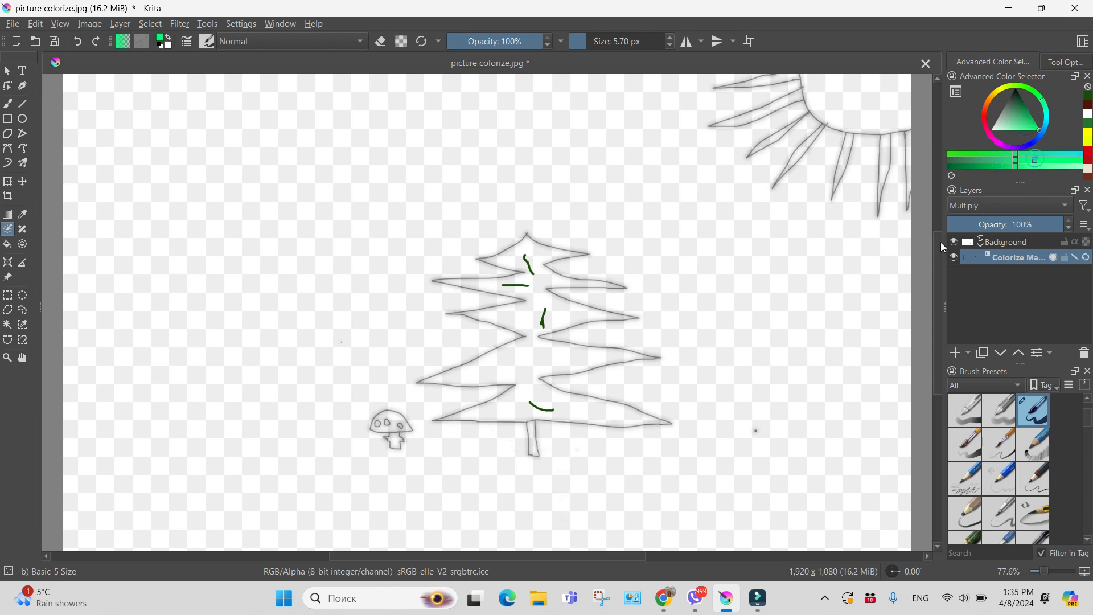
{"action": "left_click_drag", "start_coordinate": [835, 295], "coordinate": [822, 359]}
{"action": "left_click_drag", "start_coordinate": [539, 161], "coordinate": [611, 168]}
{"action": "left_click_drag", "start_coordinate": [384, 227], "coordinate": [420, 217]}
{"action": "left_click_drag", "start_coordinate": [252, 349], "coordinate": [287, 318]}
{"action": "left_click_drag", "start_coordinate": [217, 504], "coordinate": [260, 506]}
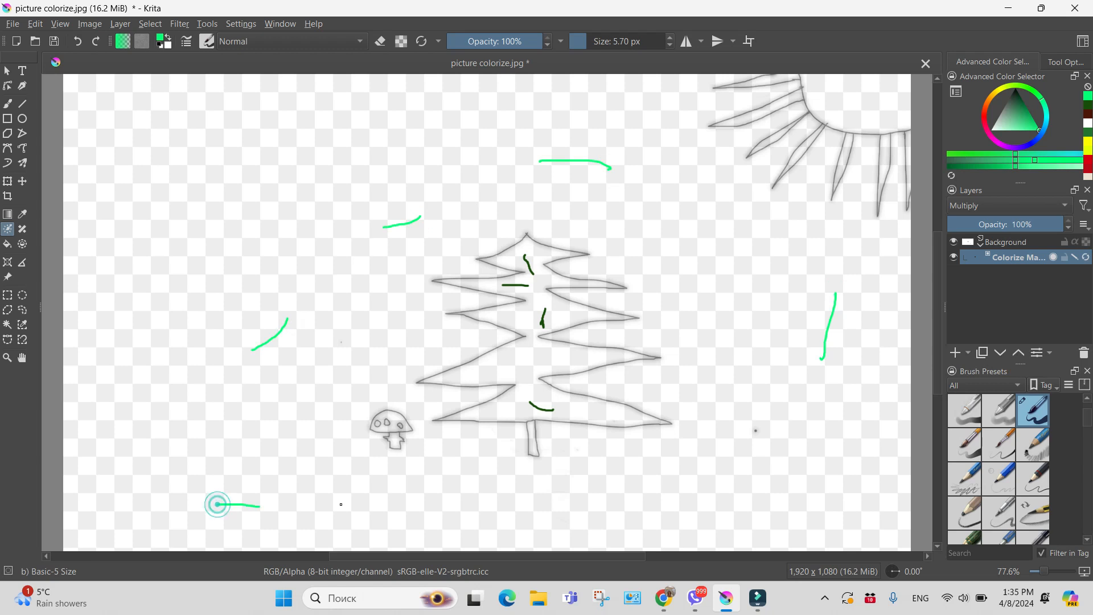
{"action": "left_click_drag", "start_coordinate": [630, 482], "coordinate": [712, 470]}
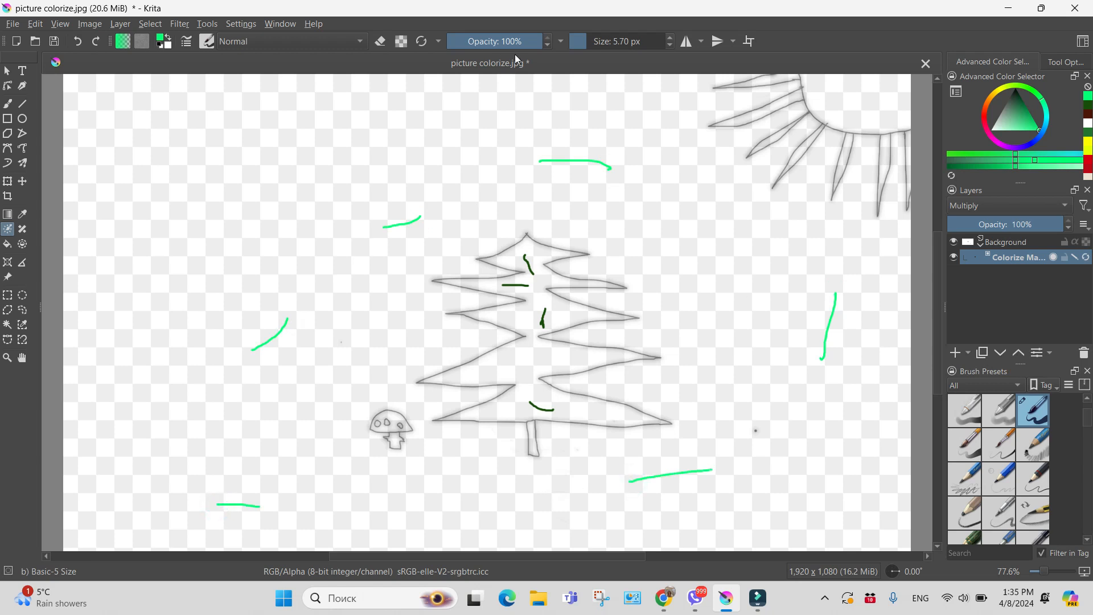
Choose yellow and draw key strokes inside the sun's disc and each of its rays
{"action": "left_click", "coordinate": [1002, 91]}
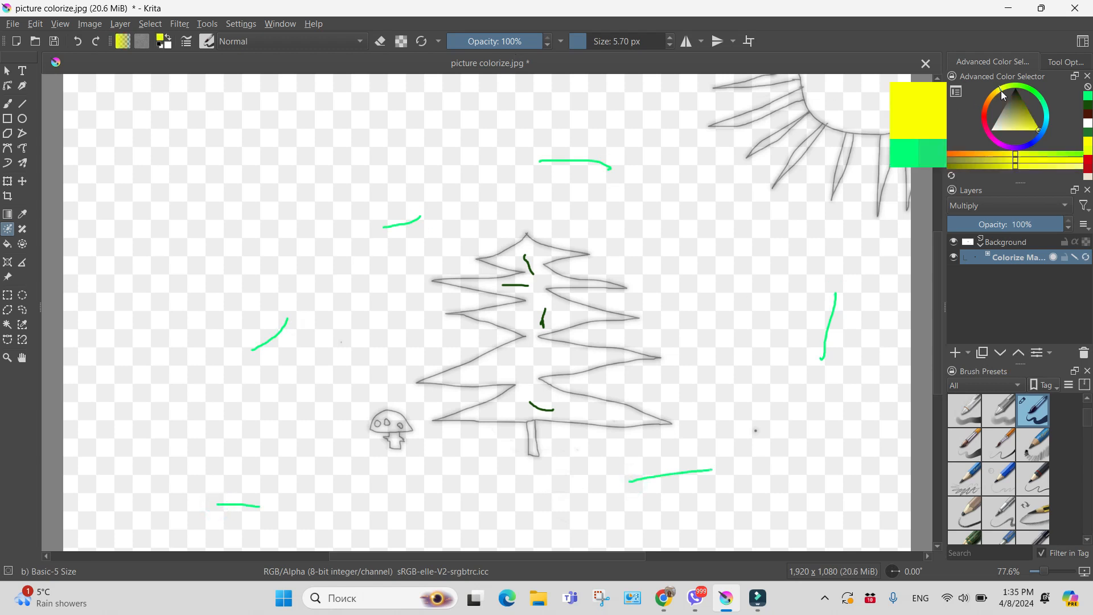
{"action": "left_click", "coordinate": [1030, 160]}
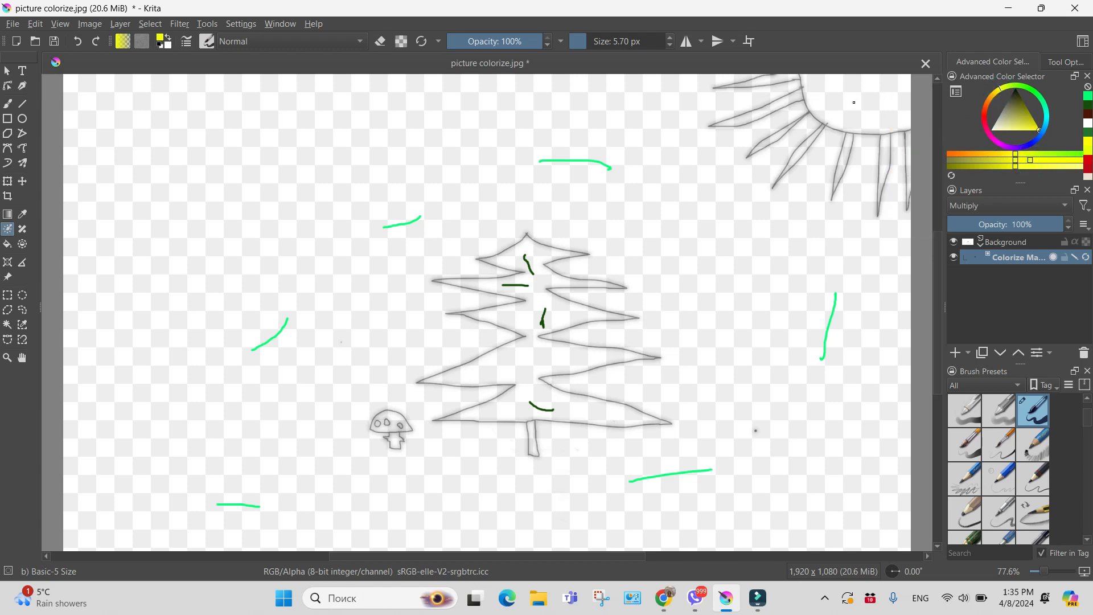
{"action": "left_click_drag", "start_coordinate": [860, 86], "coordinate": [850, 99]}
{"action": "left_click_drag", "start_coordinate": [853, 102], "coordinate": [886, 97]}
{"action": "left_click_drag", "start_coordinate": [762, 80], "coordinate": [781, 76]}
{"action": "left_click_drag", "start_coordinate": [748, 120], "coordinate": [766, 110]}
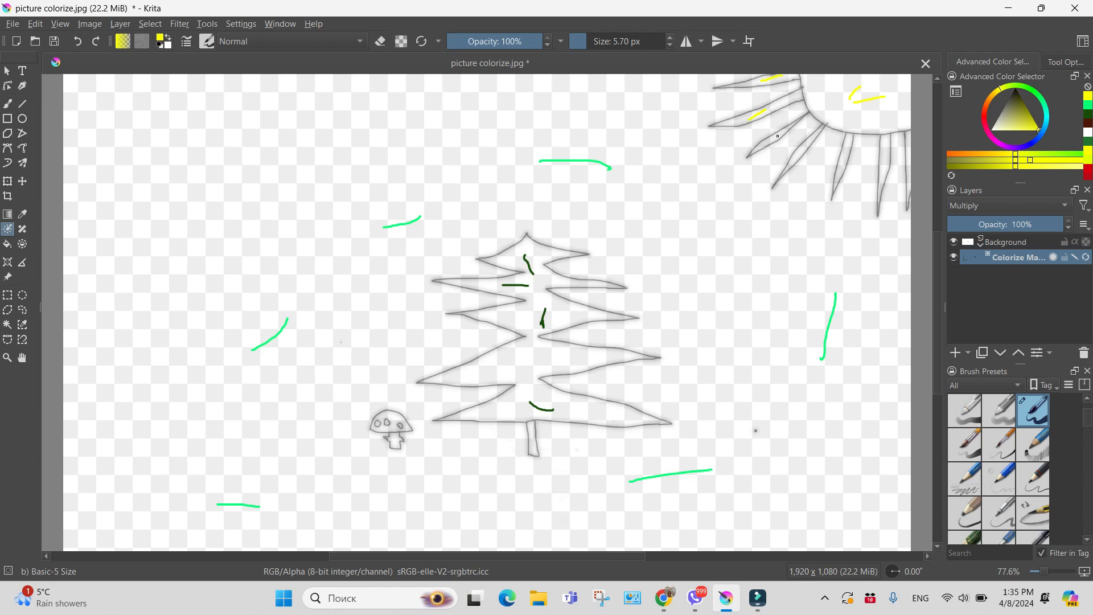
{"action": "mouse_move", "coordinate": [801, 151]}
{"action": "left_mouse_down"}
{"action": "mouse_move", "coordinate": [795, 160]}
{"action": "mouse_move", "coordinate": [846, 152]}
{"action": "mouse_move", "coordinate": [885, 164]}
{"action": "left_mouse_up"}
Choose a dark brown and draw a vertical key stroke inside the tree trunk
{"action": "left_click_drag", "start_coordinate": [992, 96], "coordinate": [995, 101]}
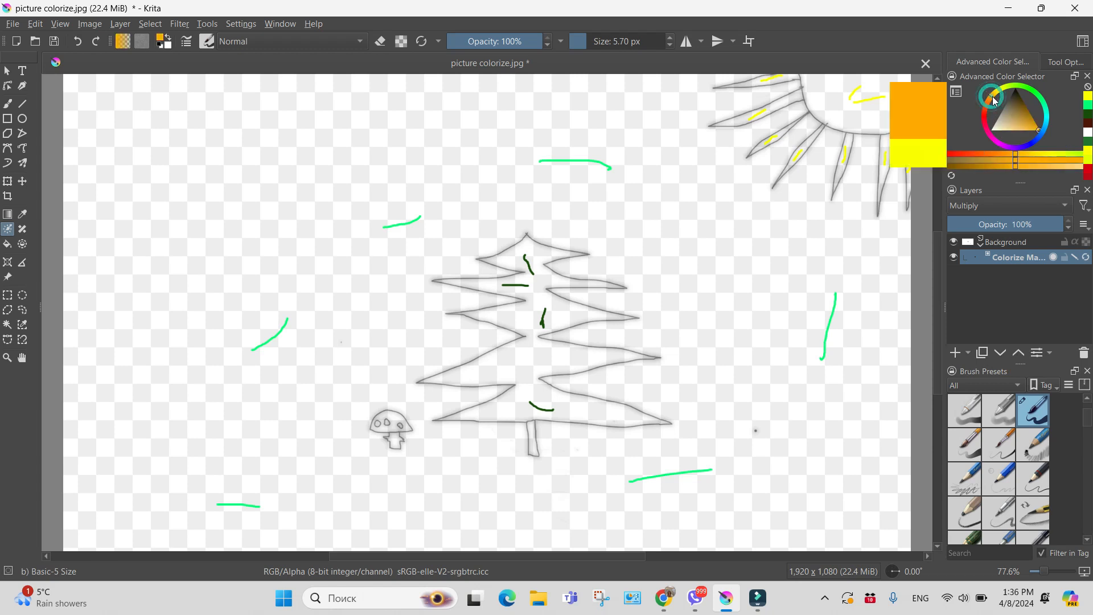
{"action": "left_click", "coordinate": [973, 159]}
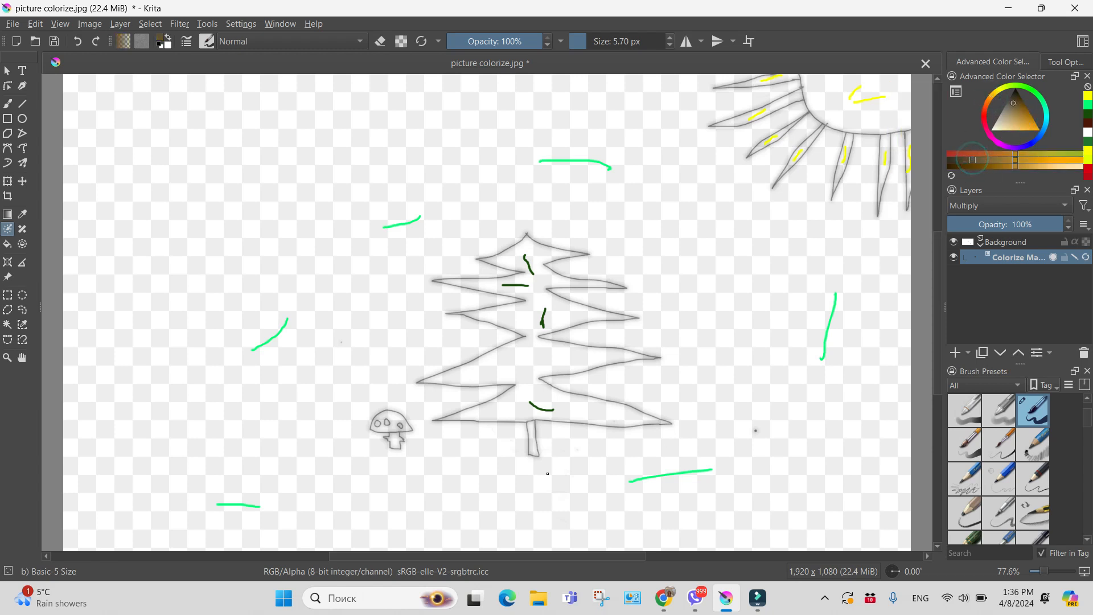
{"action": "left_click_drag", "start_coordinate": [533, 433], "coordinate": [532, 453]}
Choose white and draw key strokes on the mushroom's cap spots and stem
{"action": "left_click", "coordinate": [998, 126]}
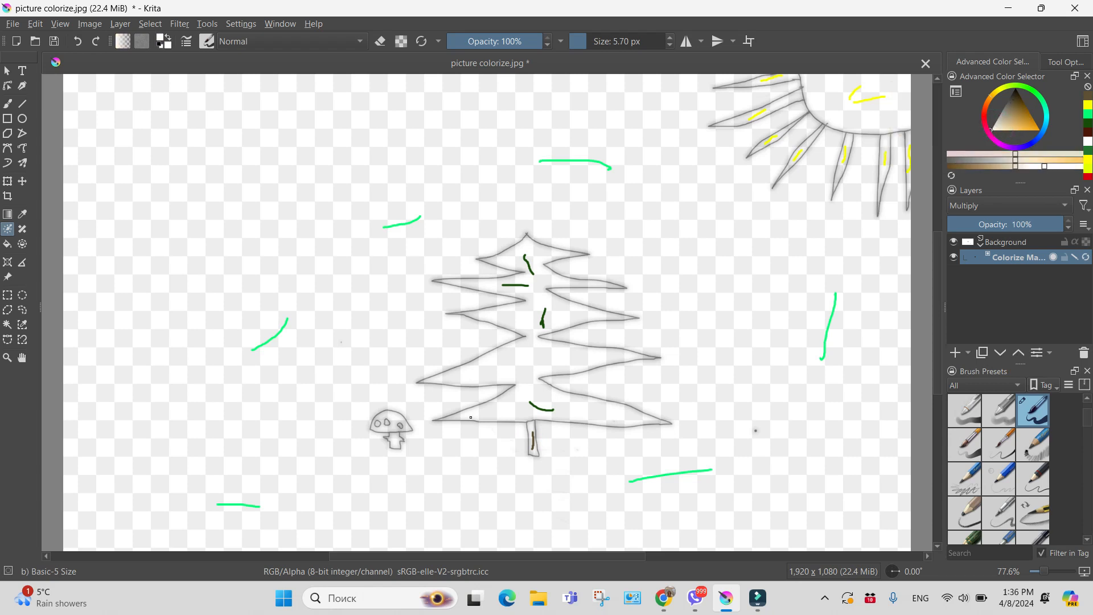
{"action": "left_click", "coordinate": [7, 357]}
{"action": "left_click_drag", "start_coordinate": [355, 356], "coordinate": [446, 480]}
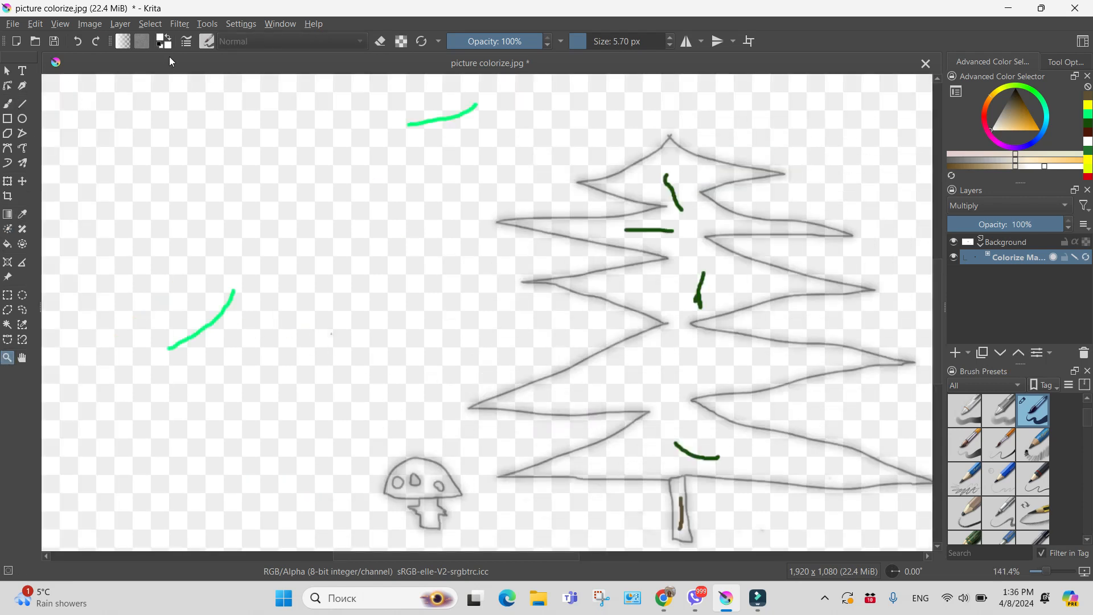
{"action": "left_click", "coordinate": [9, 231]}
{"action": "left_click_drag", "start_coordinate": [396, 485], "coordinate": [440, 486]}
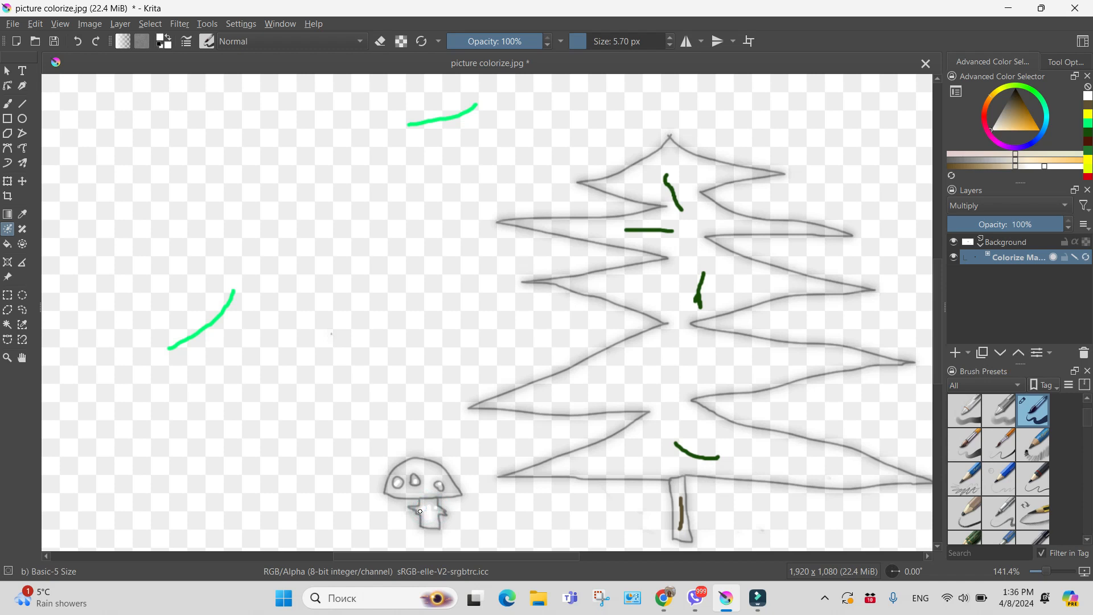
Choose a crimson red and draw two key strokes on the mushroom cap between the spots
{"action": "left_click", "coordinate": [989, 132]}
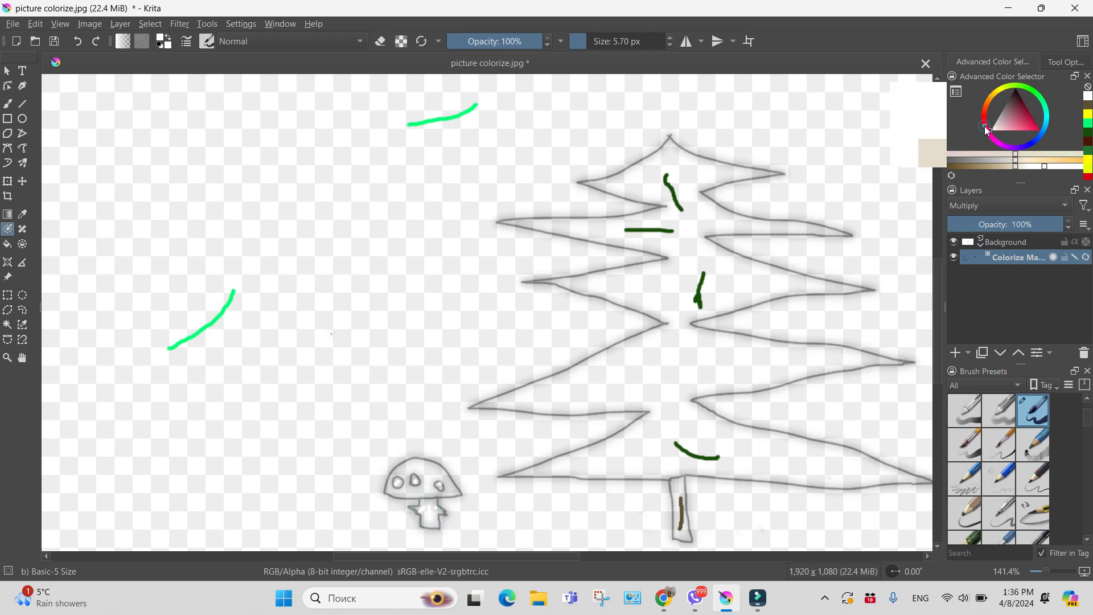
{"action": "left_click", "coordinate": [1033, 126]}
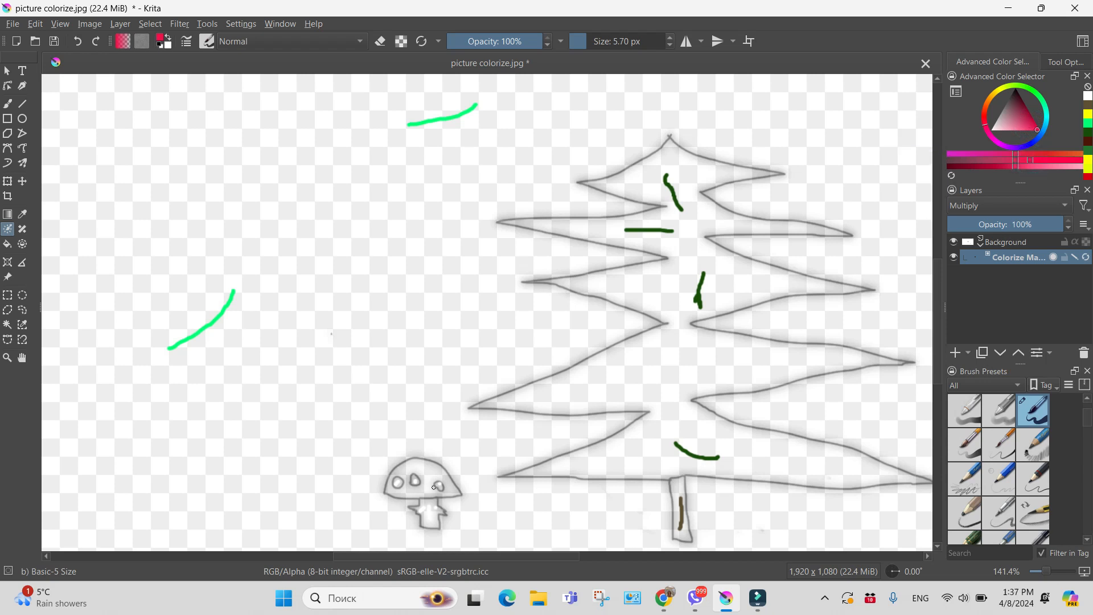
{"action": "left_click_drag", "start_coordinate": [434, 469], "coordinate": [412, 472]}
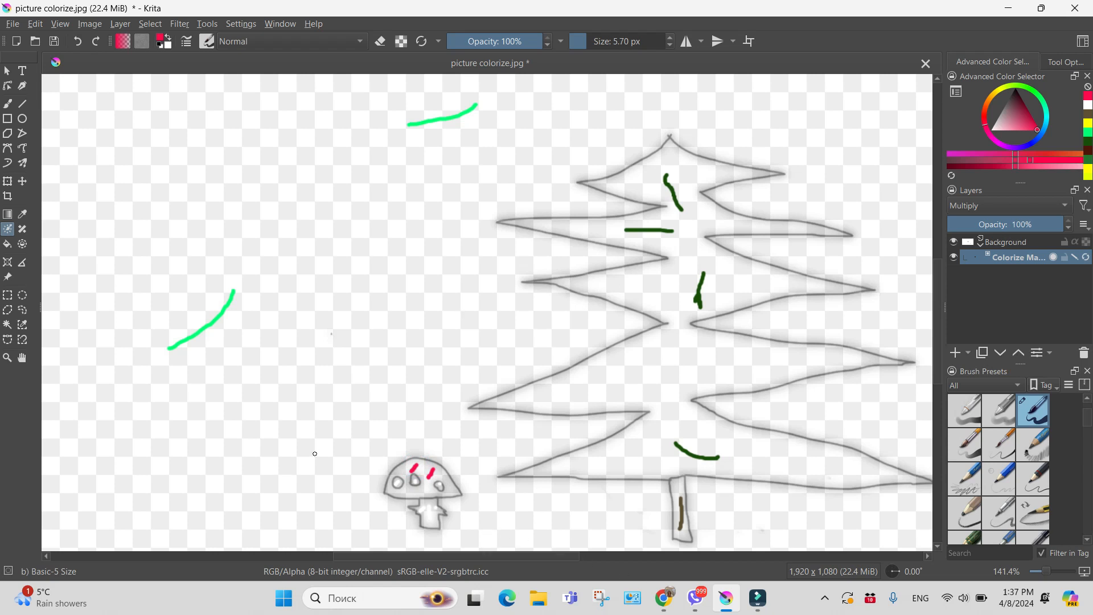
Display the colorize mask's generated color fill over the whole picture and hide its key strokes
{"action": "left_click", "coordinate": [8, 357]}
{"action": "double_click", "coordinate": [437, 397]}
{"action": "left_click_drag", "start_coordinate": [287, 555], "coordinate": [365, 556]}
{"action": "left_click_drag", "start_coordinate": [946, 309], "coordinate": [935, 247]}
{"action": "left_click_drag", "start_coordinate": [393, 557], "coordinate": [360, 559]}
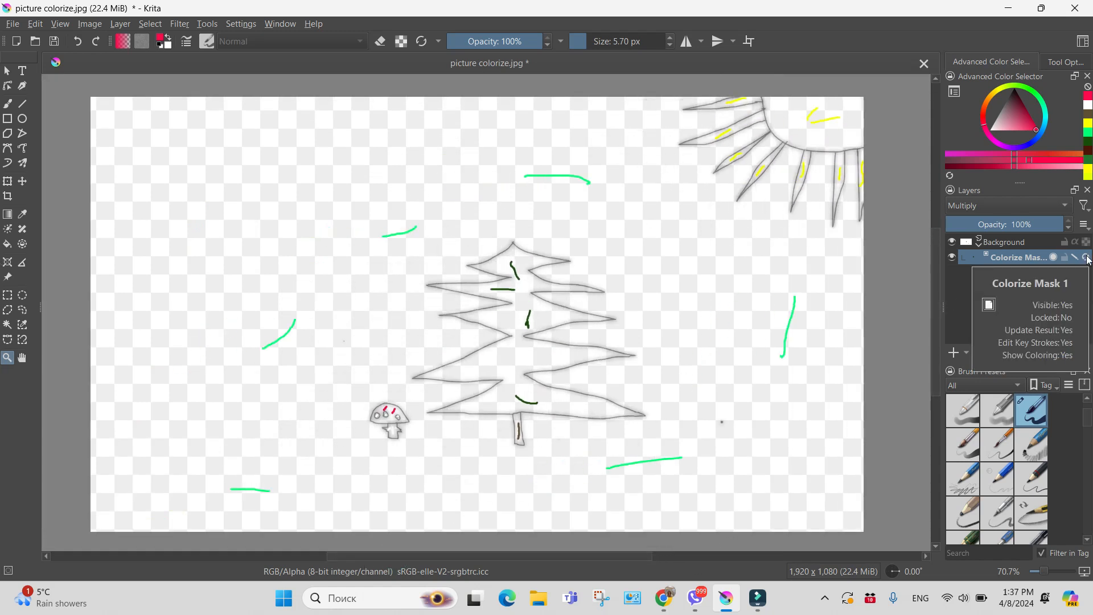
{"action": "left_click", "coordinate": [1087, 258]}
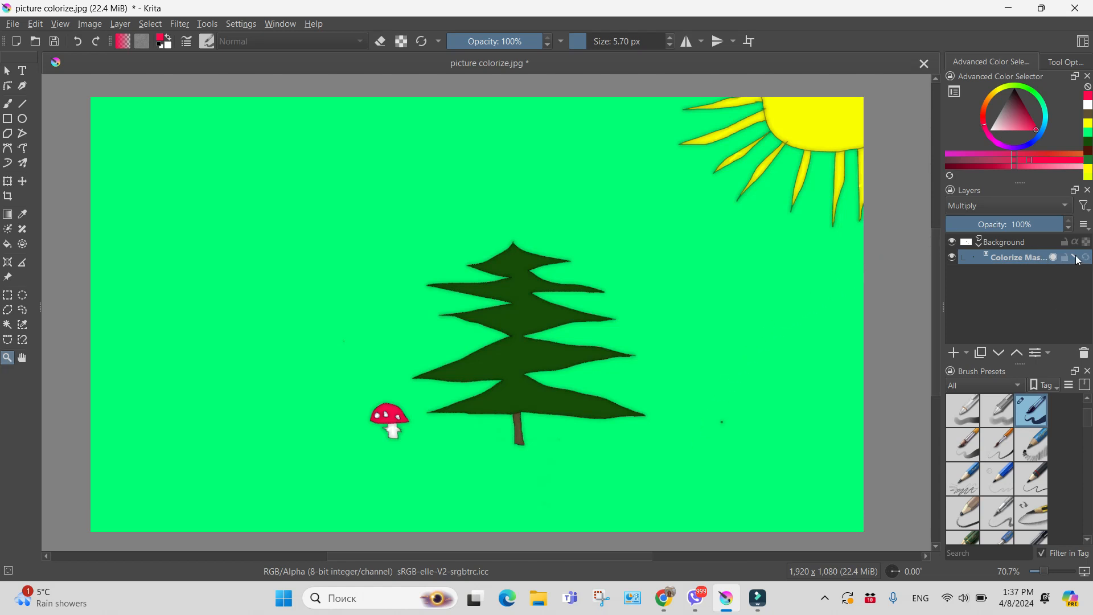
{"action": "mouse_move", "coordinate": [1078, 263]}
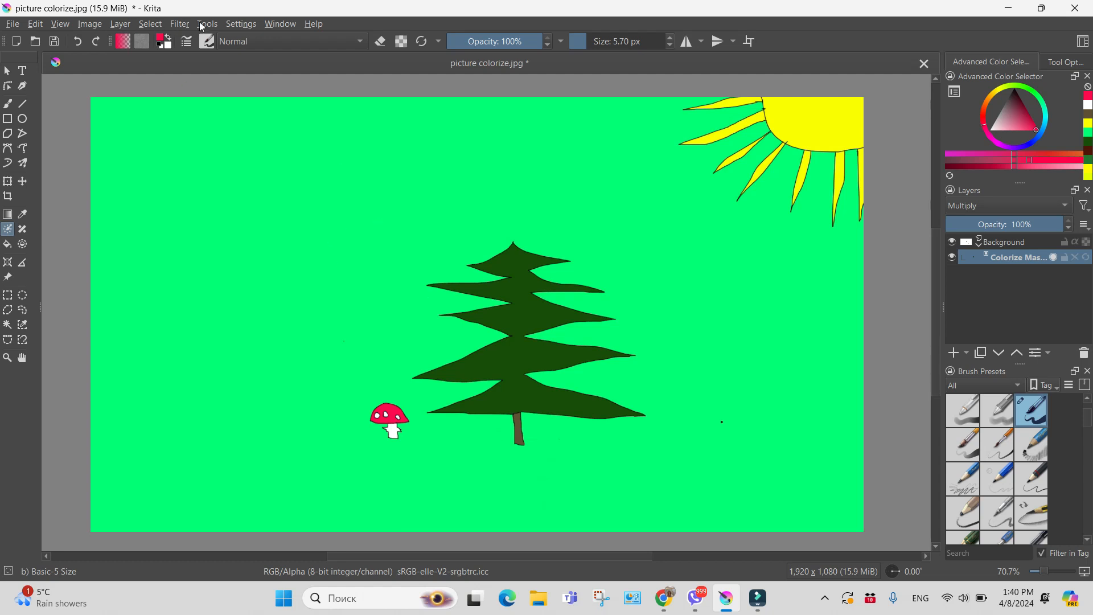
Convert the colorize mask into a paint layer
{"action": "left_click", "coordinate": [122, 26]}
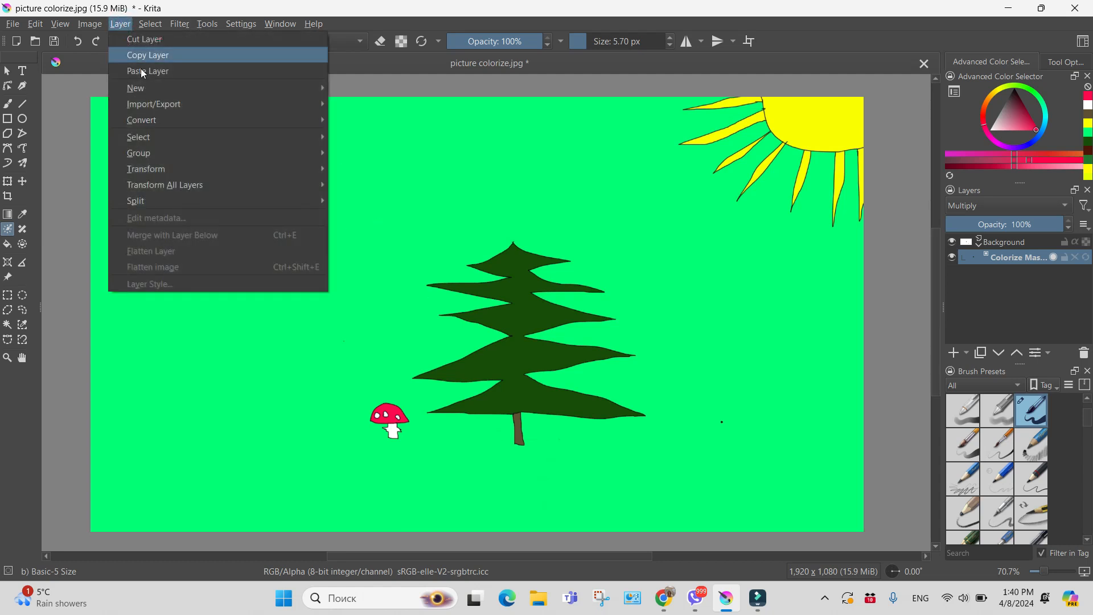
{"action": "mouse_move", "coordinate": [307, 120]}
{"action": "left_click", "coordinate": [386, 119]}
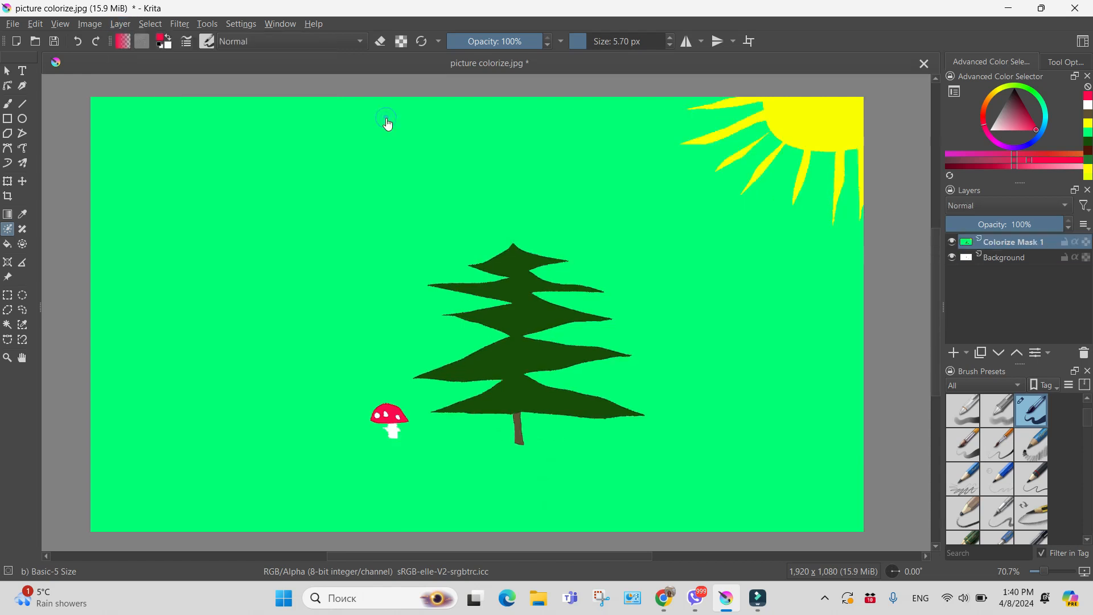